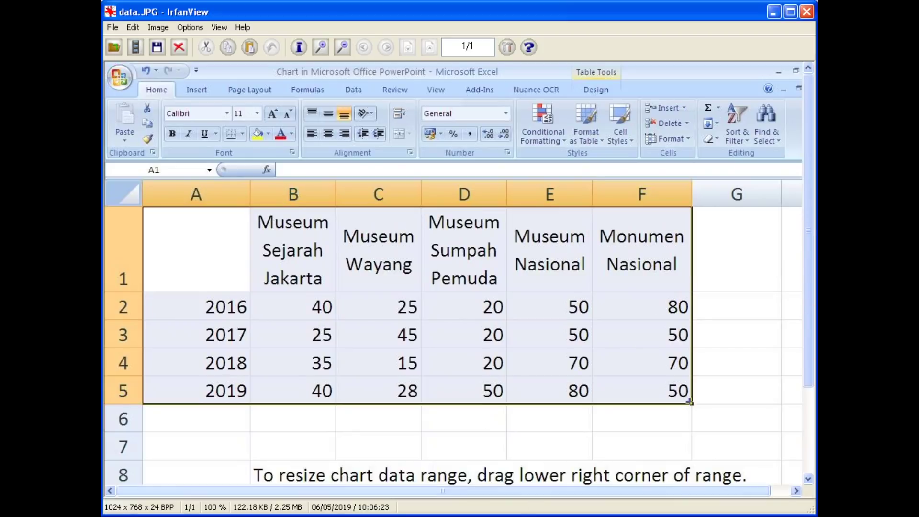
# Switch to the Excel chart data sheet and enter the years 2016, 2017, 2018 and 2019 as category labels in A2:A5
pyautogui.click(621, 514)
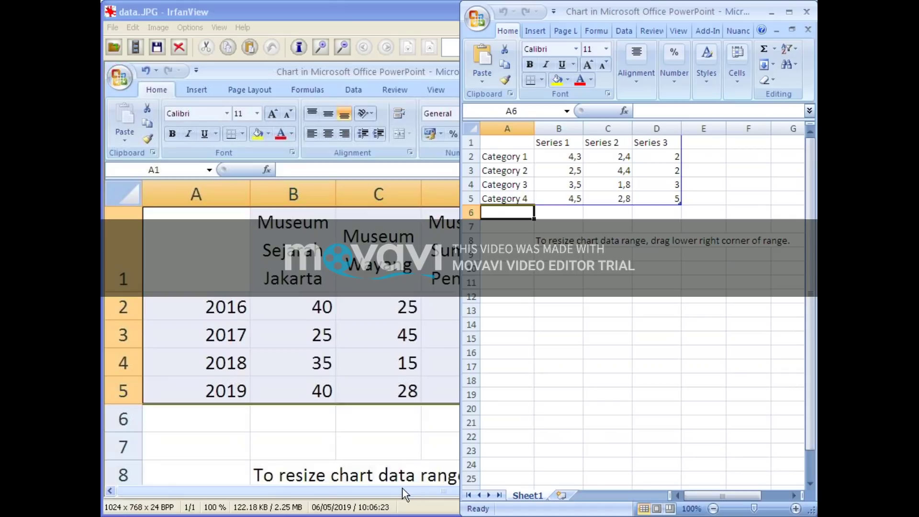
pyautogui.click(409, 489)
pyautogui.moveTo(410, 490); pyautogui.dragTo(438, 490)
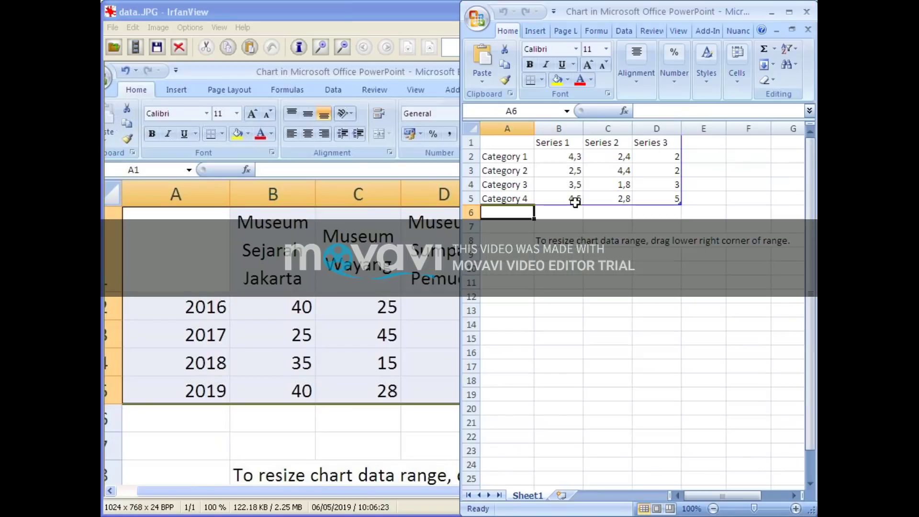
pyautogui.click(518, 157)
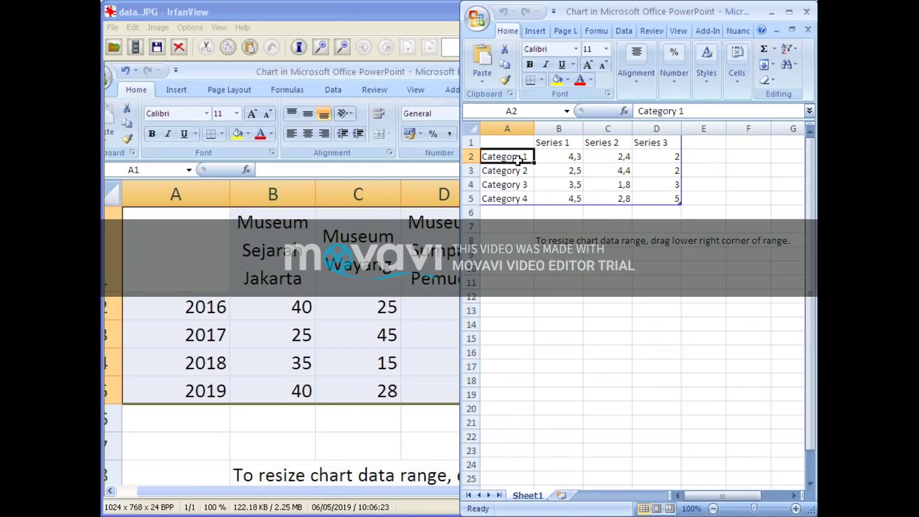
pyautogui.write('2016')
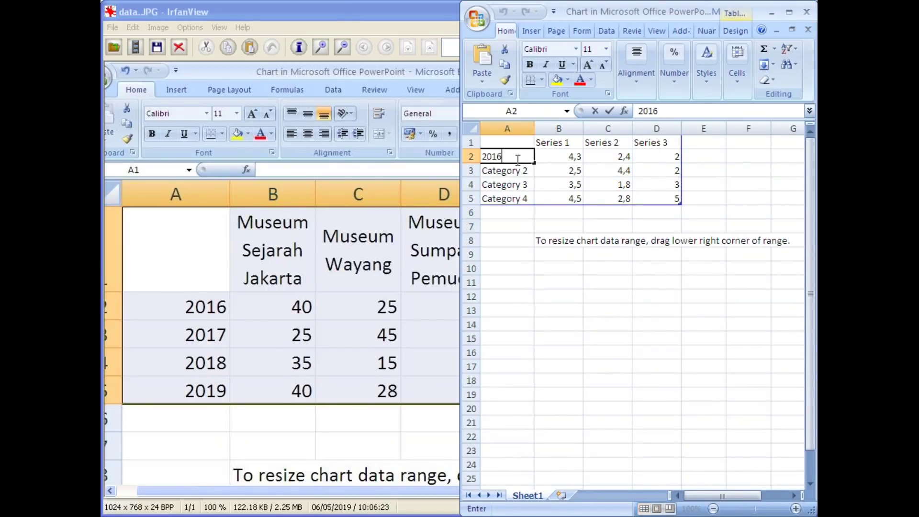
pyautogui.press('Return')
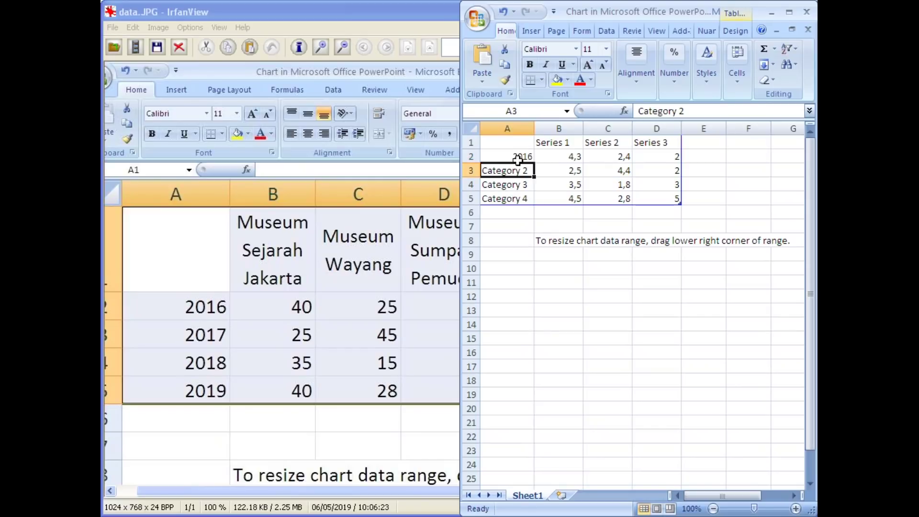
pyautogui.write('2017')
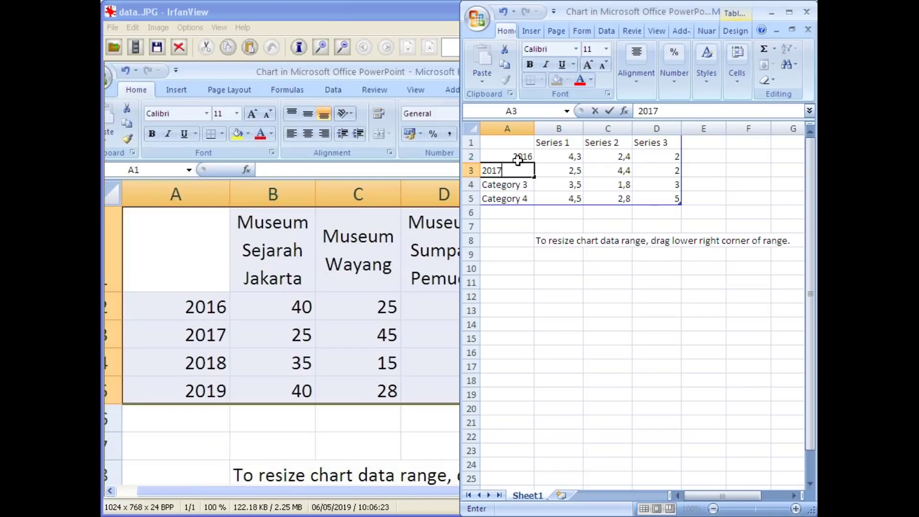
pyautogui.press('Return')
pyautogui.write('2018')
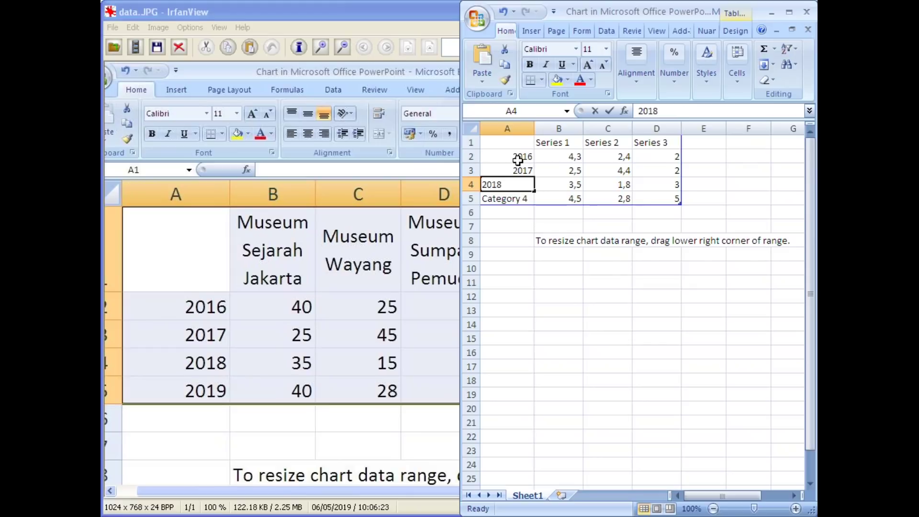
pyautogui.press('Return')
pyautogui.write('2019')
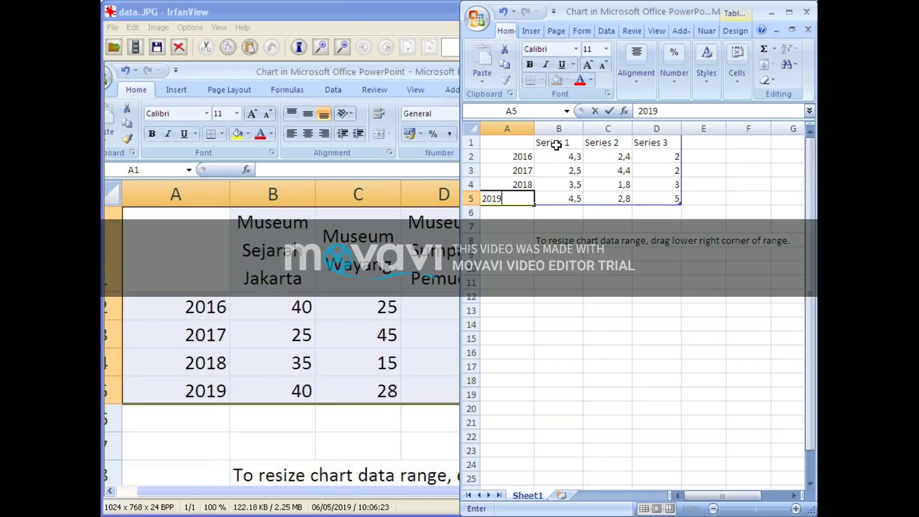
# Enter the series heading "Museum Sejarah Jakarta" in B1 and widen column B to fit it
pyautogui.click(556, 144)
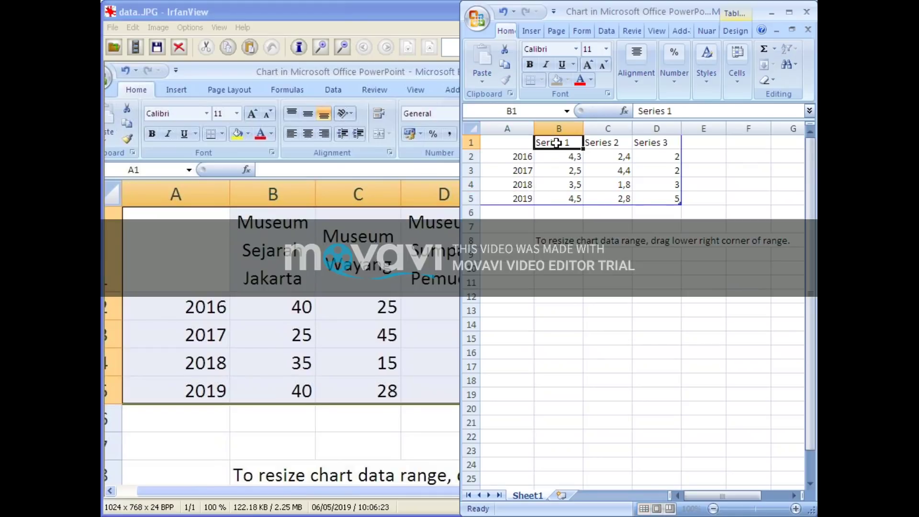
pyautogui.write('Museum Sejarah Jakarta')
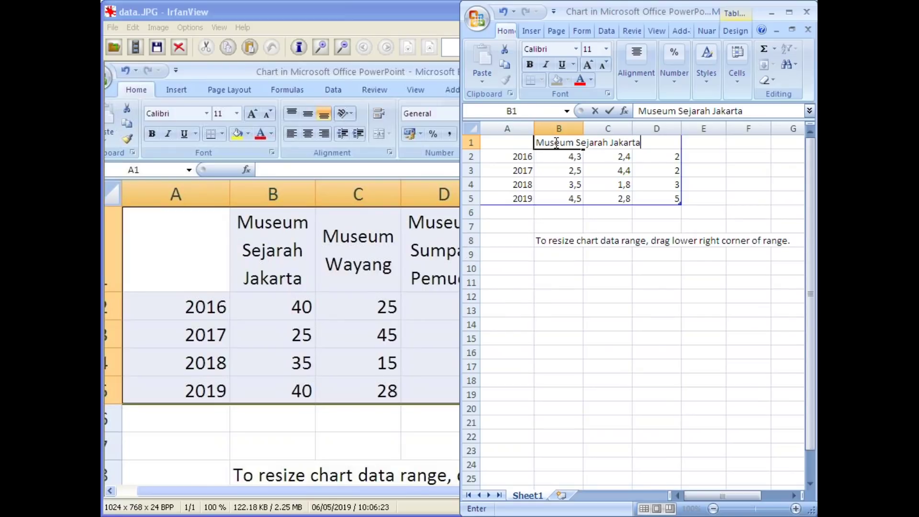
pyautogui.click(561, 165)
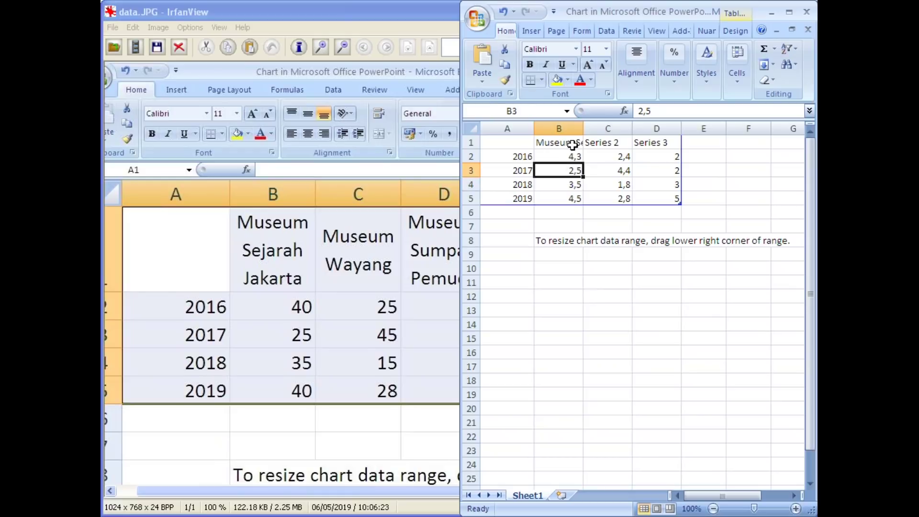
pyautogui.moveTo(585, 128); pyautogui.dragTo(654, 129)
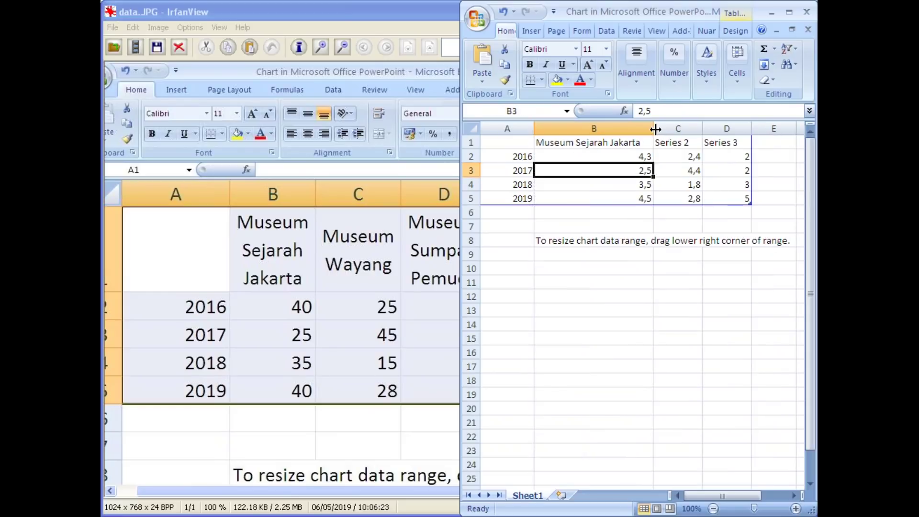
# Enter the series heading "Museum Wayang" in C1 and widen column C to fit the text
pyautogui.click(673, 144)
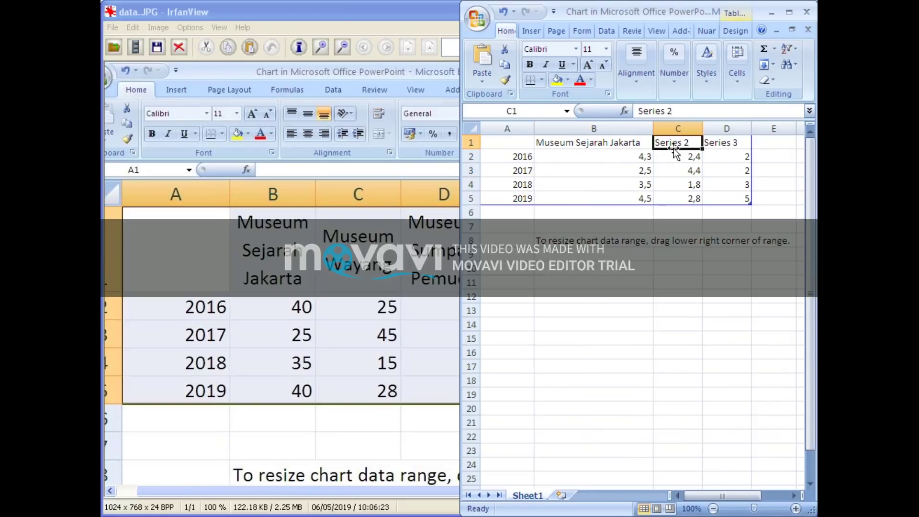
pyautogui.write('Muse')
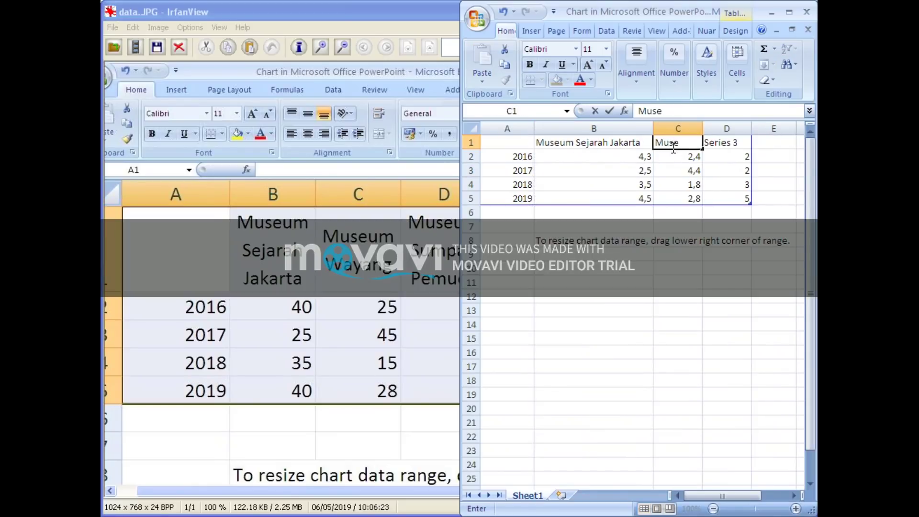
pyautogui.write('um Wayang')
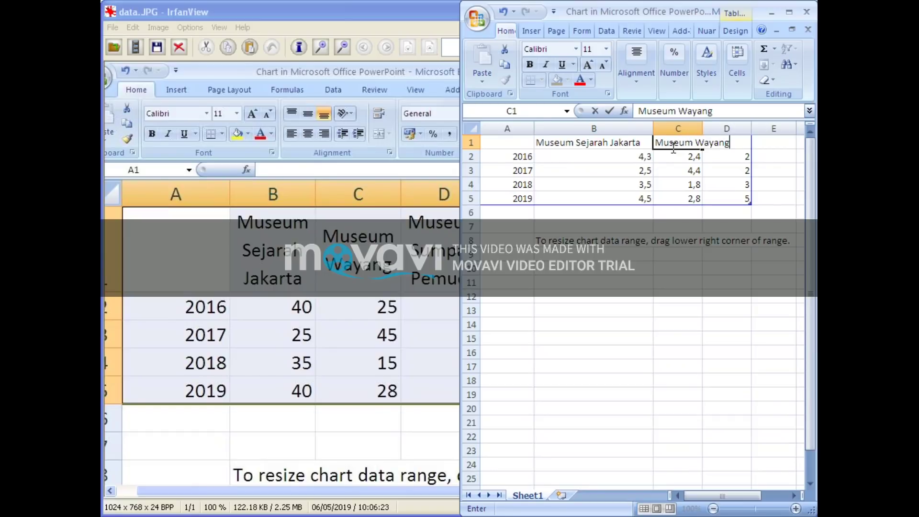
pyautogui.click(695, 197)
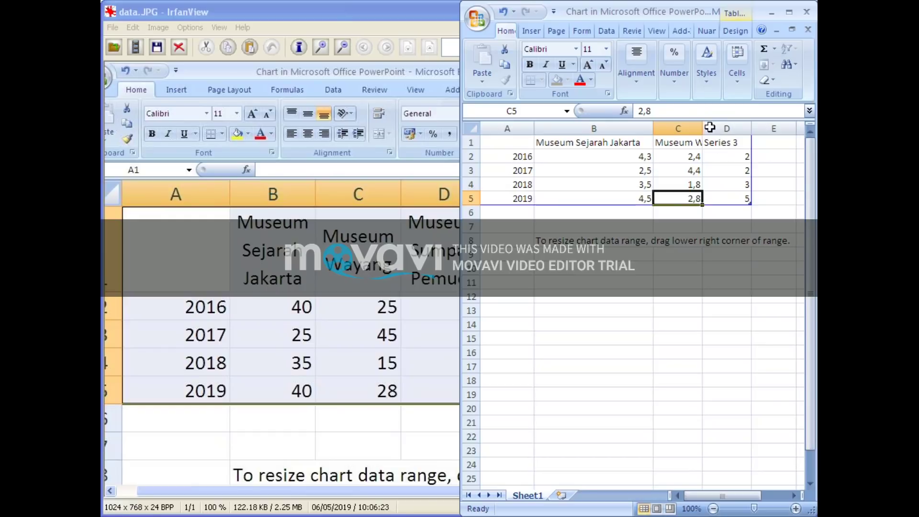
pyautogui.moveTo(707, 127); pyautogui.dragTo(740, 129)
# Enter the series heading "Museum Sumpah Pemuda" in D1 and widen column D to show the whole name
pyautogui.click(755, 144)
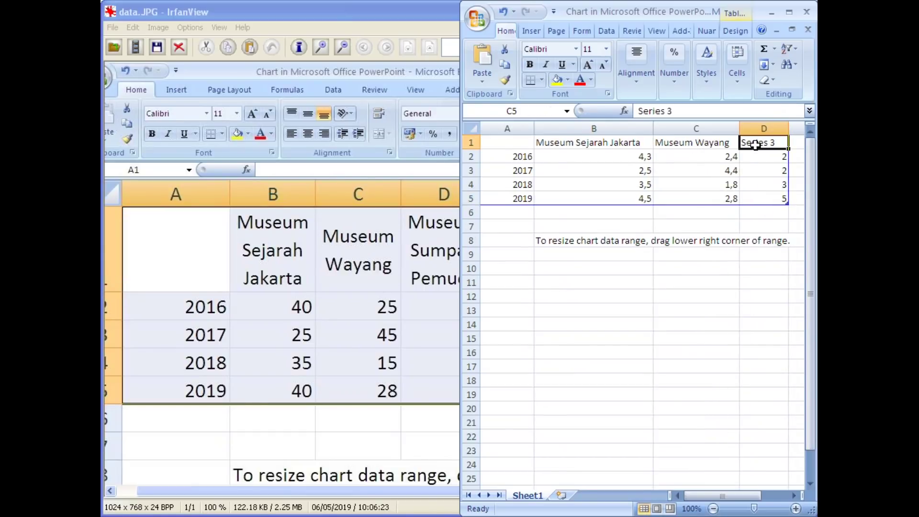
pyautogui.write('Museu')
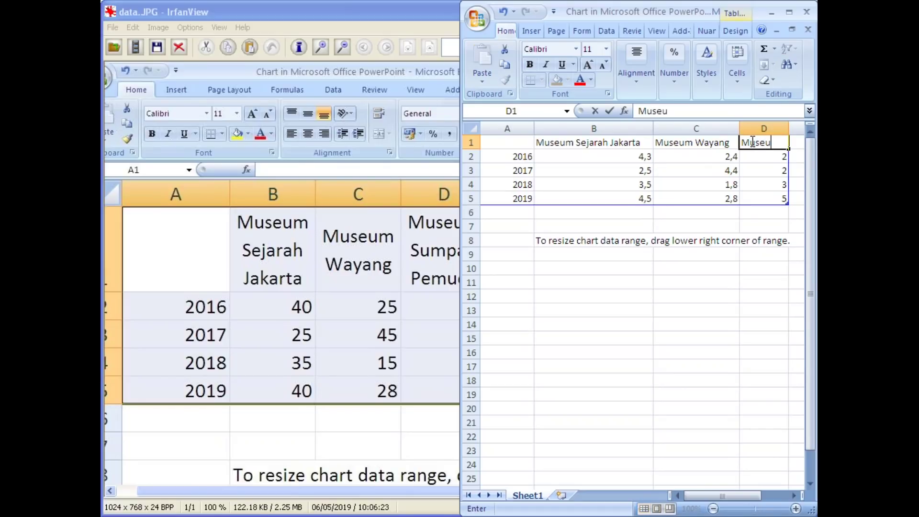
pyautogui.write('m Sump')
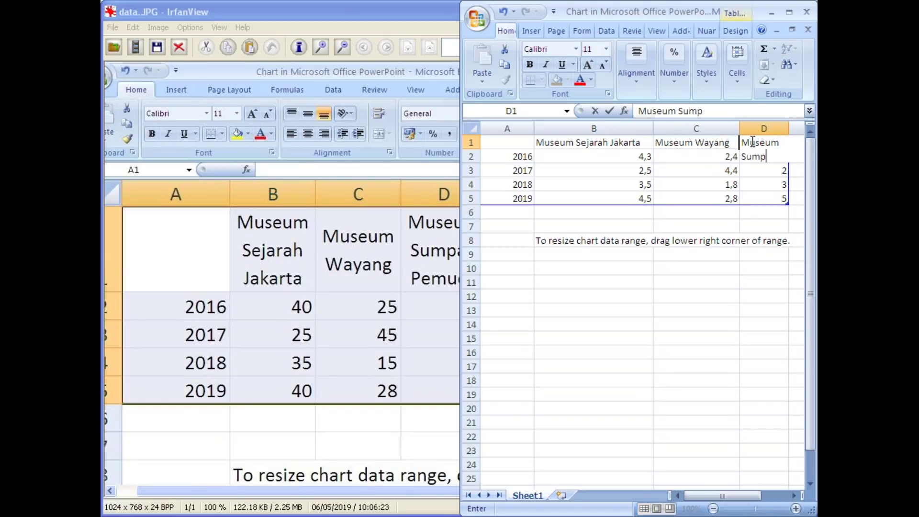
pyautogui.write('ah Pemuda')
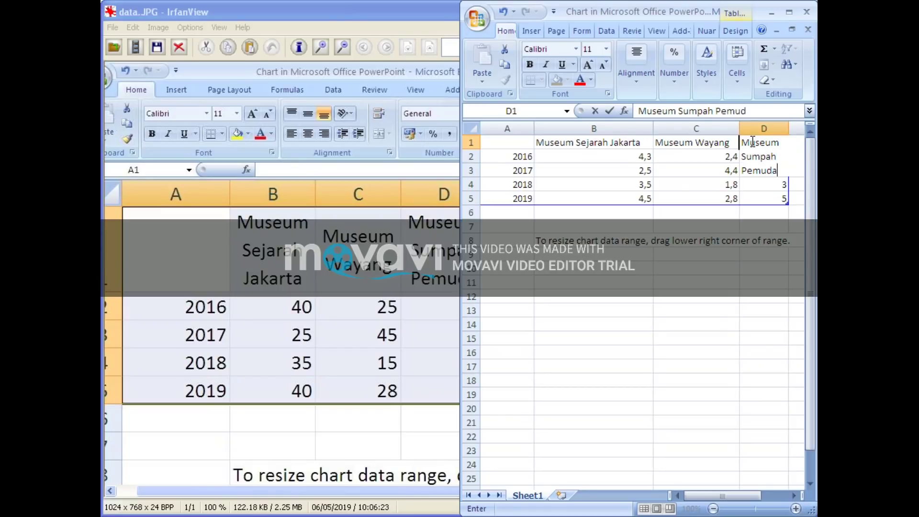
pyautogui.click(746, 249)
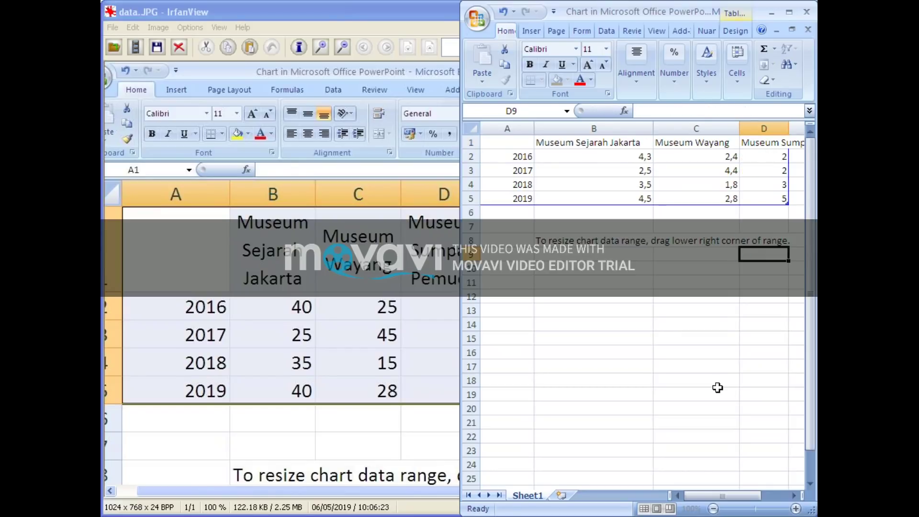
pyautogui.moveTo(714, 498); pyautogui.dragTo(741, 499)
pyautogui.moveTo(615, 127); pyautogui.dragTo(687, 130)
# Add a fourth series heading "Museum Nasional" in E1 and widen column E to fit it
pyautogui.click(706, 141)
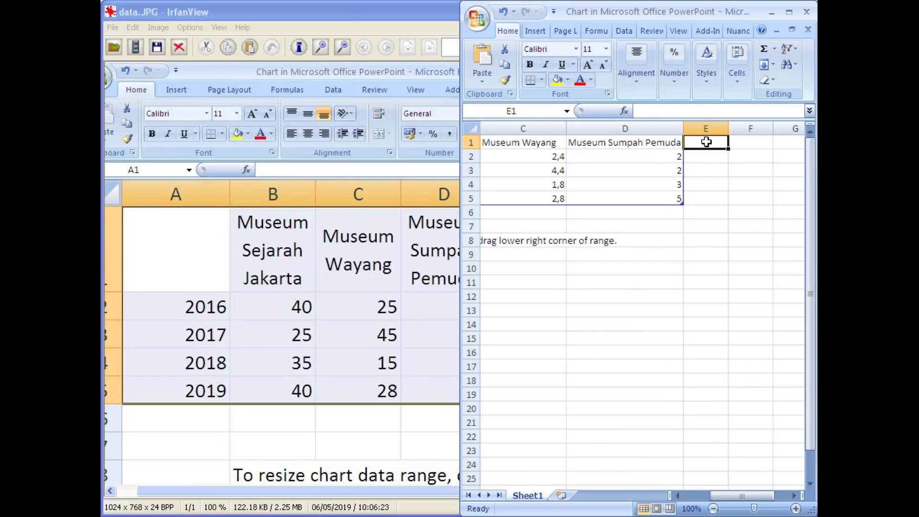
pyautogui.write('Muse')
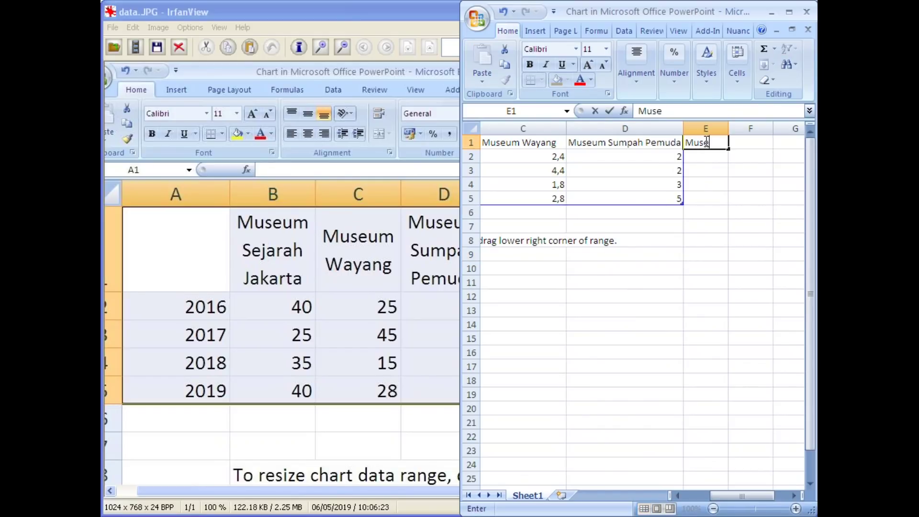
pyautogui.write('um Nasional')
pyautogui.click(741, 168)
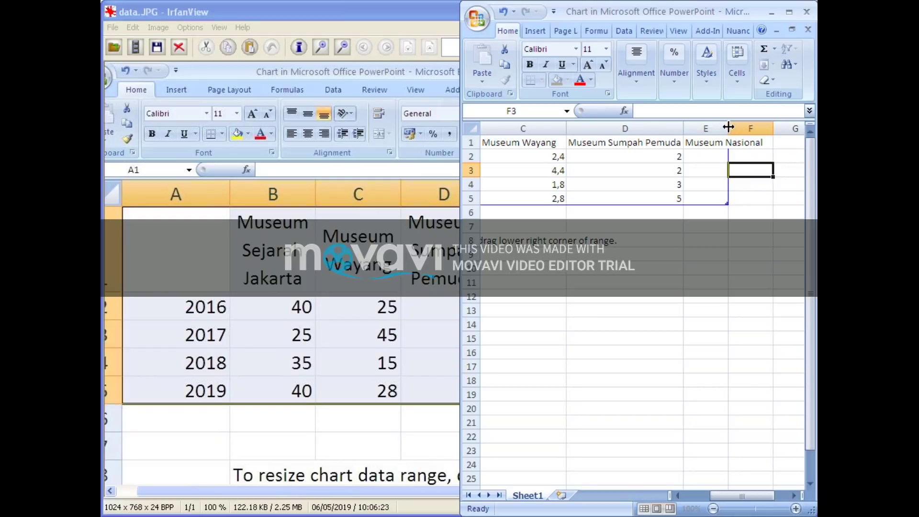
pyautogui.moveTo(728, 127); pyautogui.dragTo(767, 127)
# Add a fifth series heading "Monumen Nasional" in F1 and widen column F to fit it
pyautogui.click(779, 140)
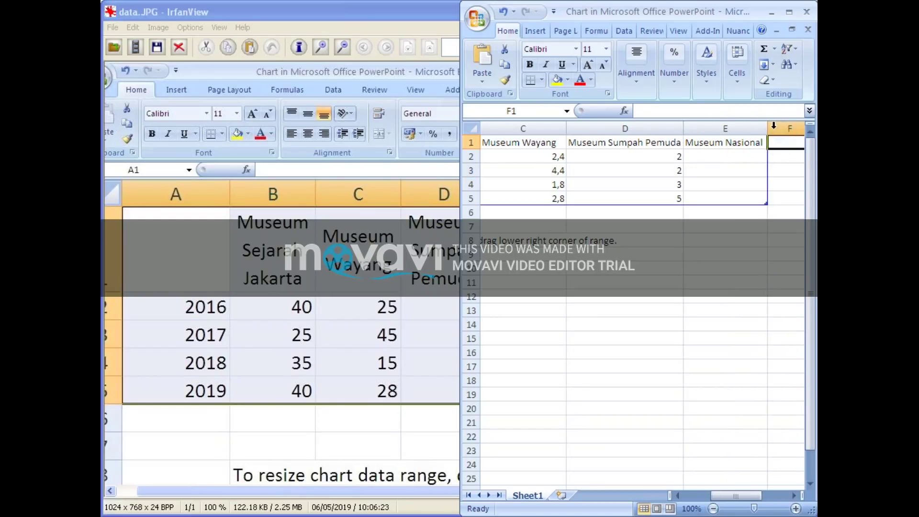
pyautogui.write('Monumen Nasional')
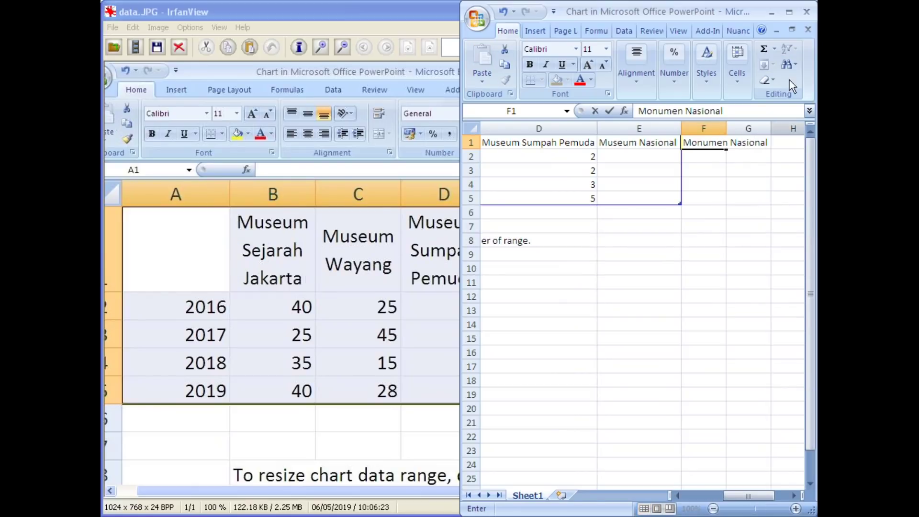
pyautogui.click(760, 185)
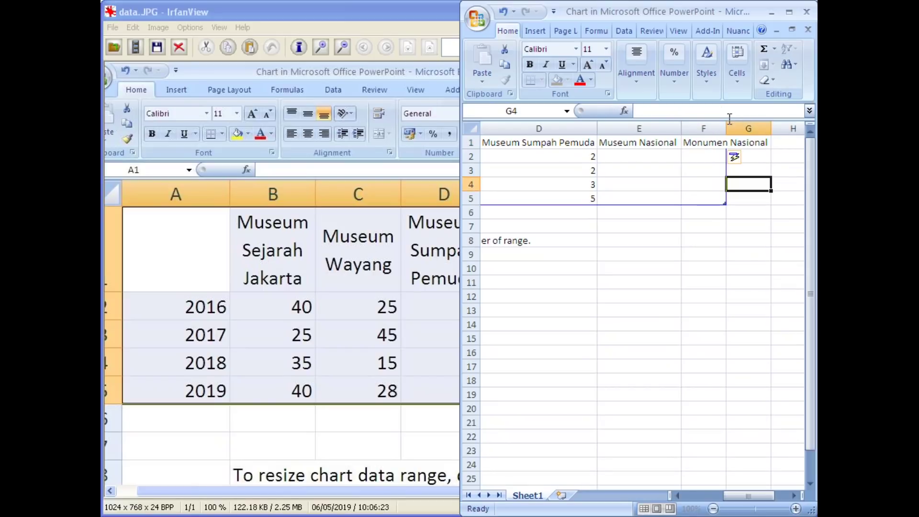
pyautogui.moveTo(726, 127); pyautogui.dragTo(769, 123)
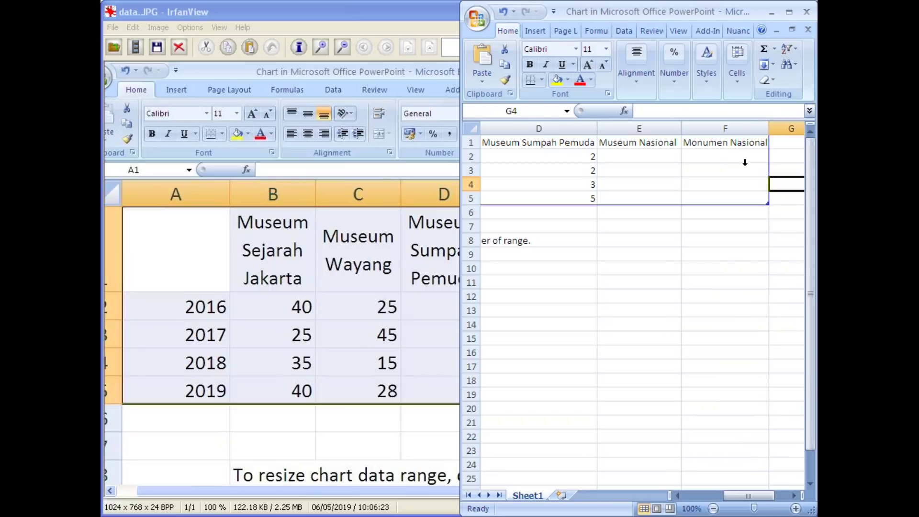
# Fill in the Museum Sejarah Jakarta values 40, 25, 35 and 40 in B2:B5 for 2016 to 2019
pyautogui.click(737, 489)
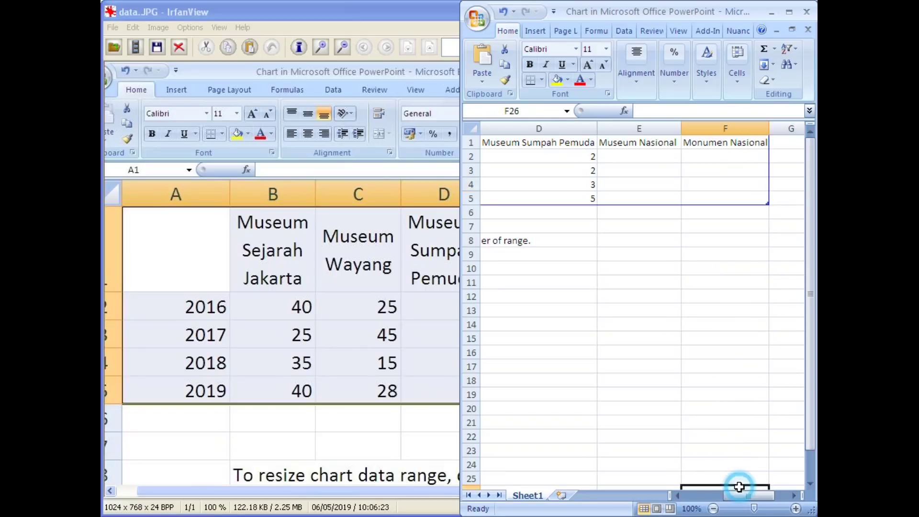
pyautogui.moveTo(737, 492); pyautogui.dragTo(702, 430)
pyautogui.click(625, 156)
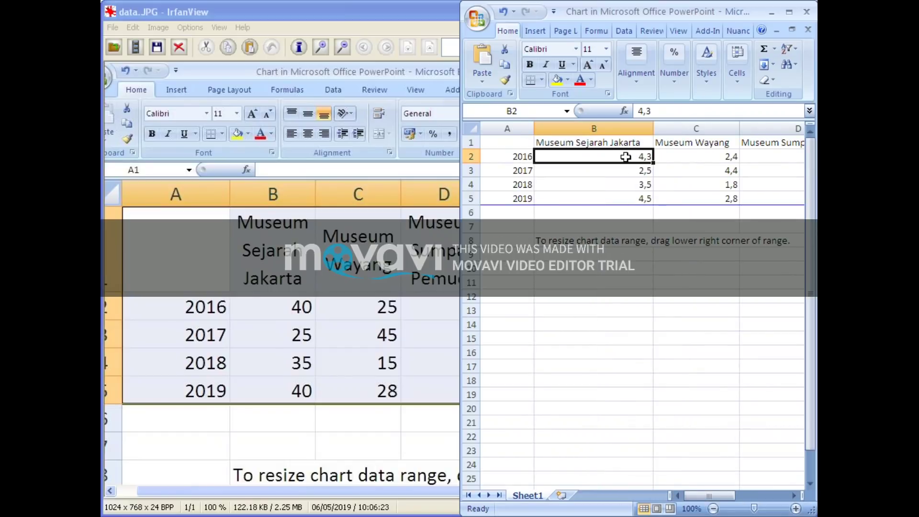
pyautogui.write('40')
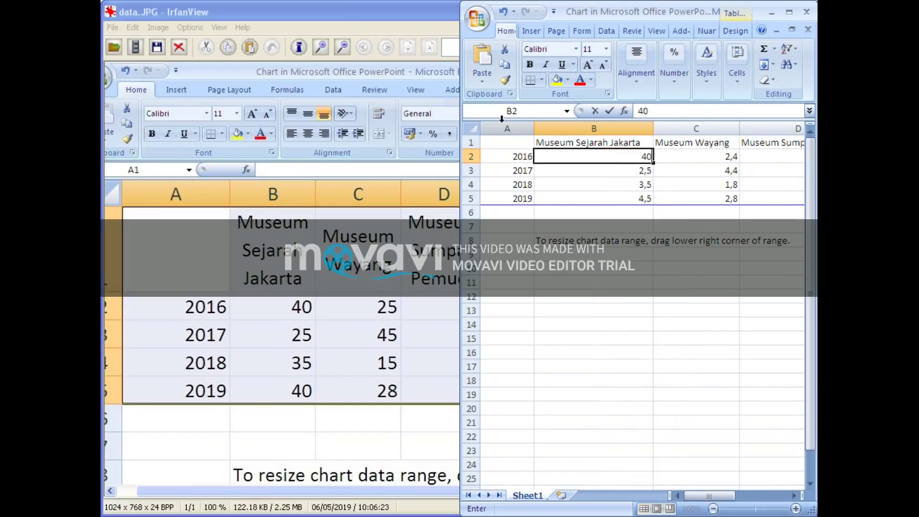
pyautogui.press('Return')
pyautogui.write('25')
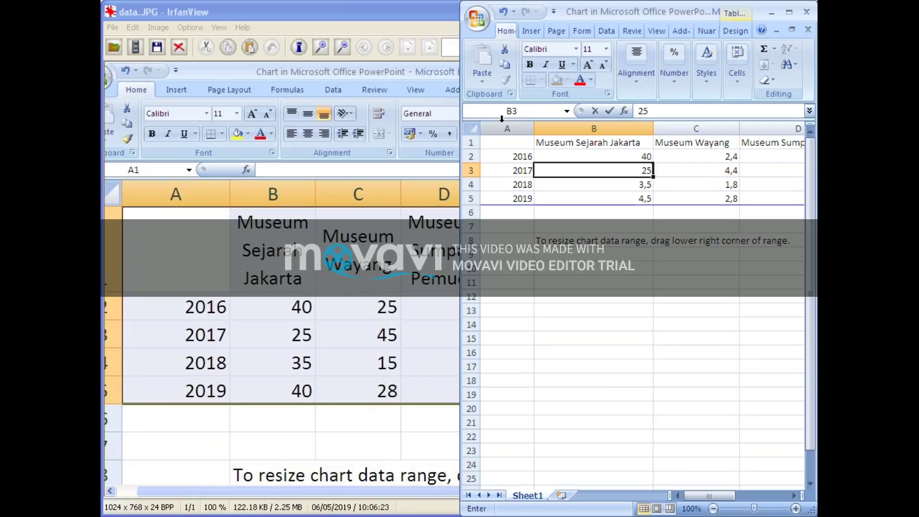
pyautogui.press('Return')
pyautogui.write('35')
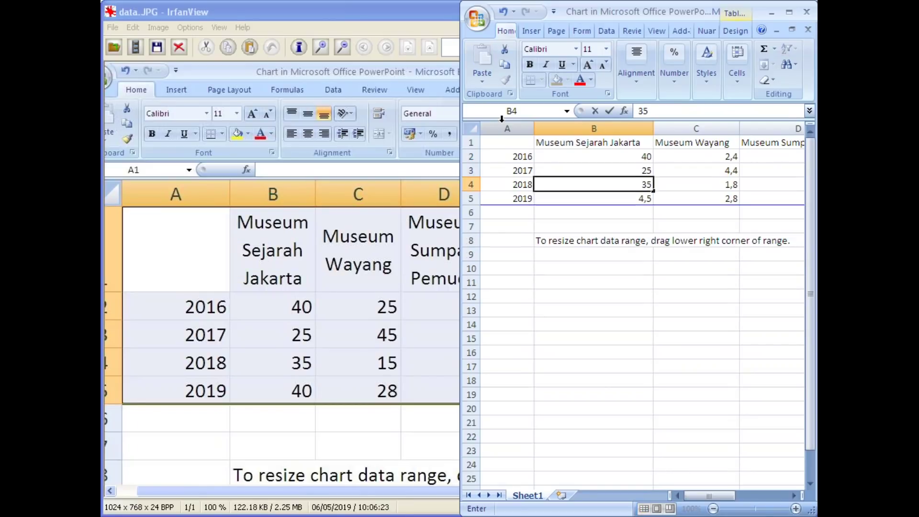
pyautogui.press('Return')
pyautogui.write('40')
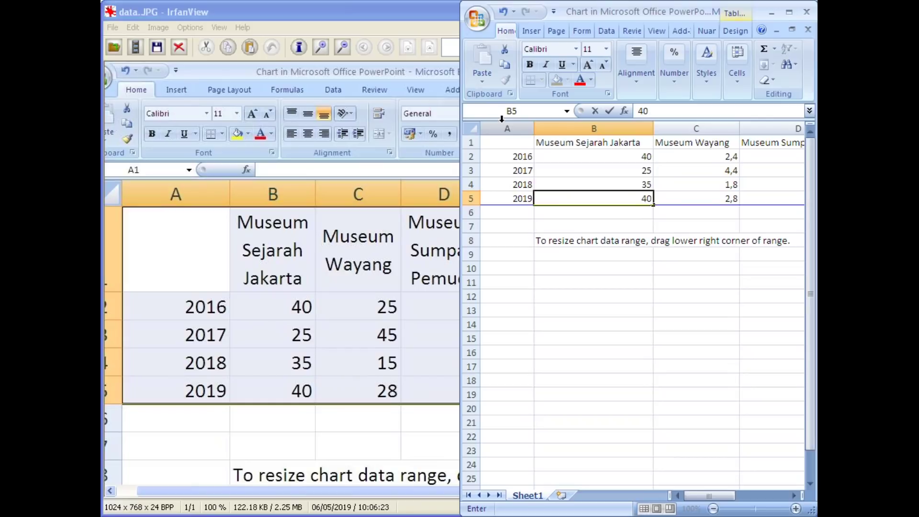
pyautogui.click(673, 158)
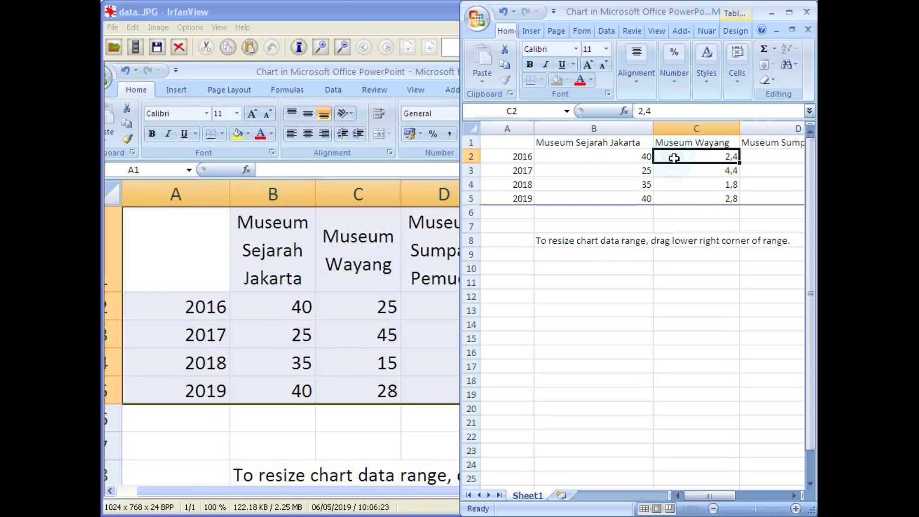
# Fill in the Museum Wayang values 25, 45, 15 and 28 in C2:C5 for 2016 to 2019
pyautogui.write('25')
pyautogui.press('Return')
pyautogui.write('45')
pyautogui.press('Return')
pyautogui.write('15')
pyautogui.press('Return')
pyautogui.write('28')
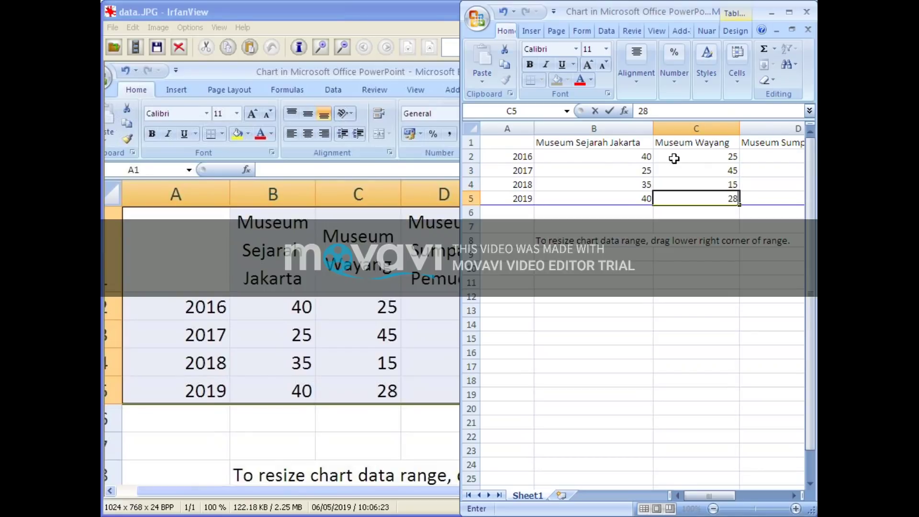
# Check the reference image and fill in the Museum Sumpah Pemuda values 20, 20, 20 and 50 in D2:D5
pyautogui.click(802, 155)
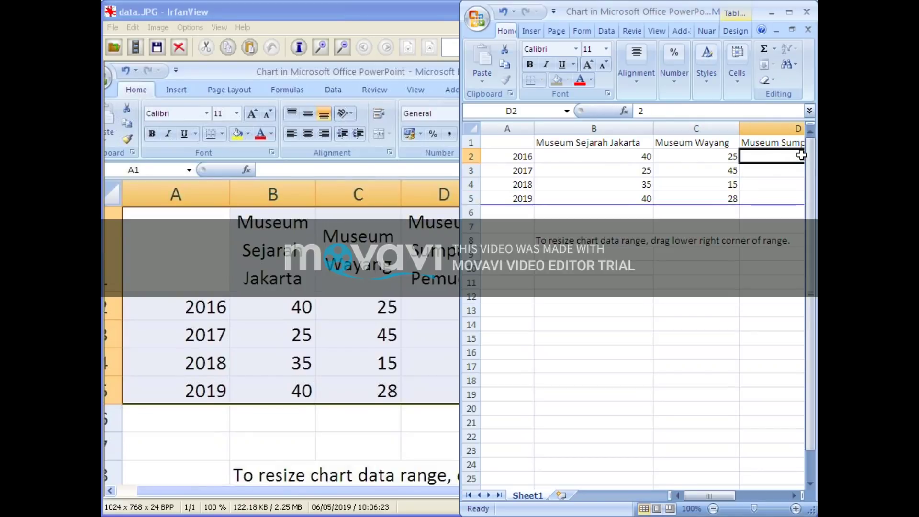
pyautogui.click(374, 489)
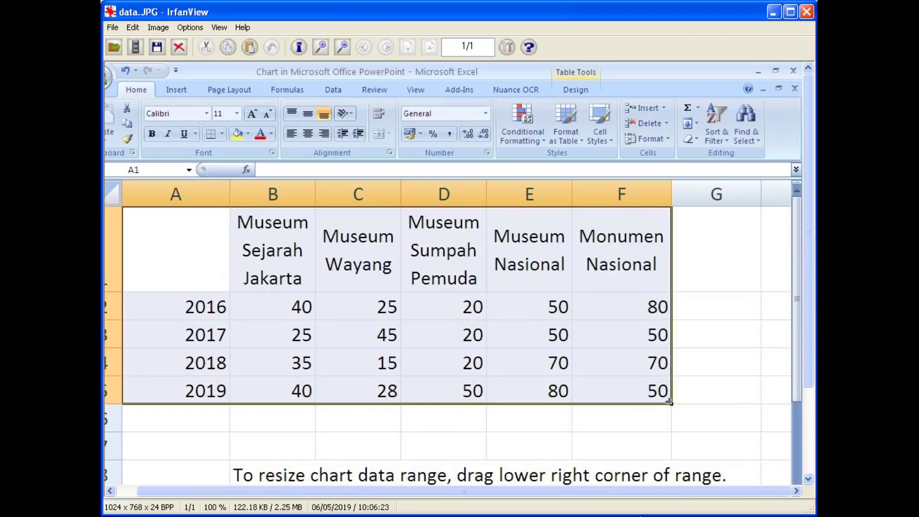
pyautogui.hotkey('alt', 'Tab')
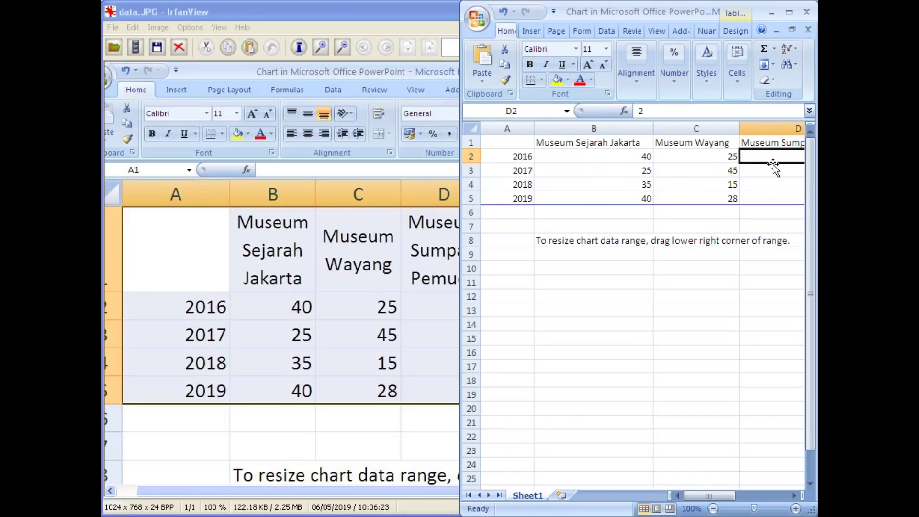
pyautogui.write('20')
pyautogui.press('Return')
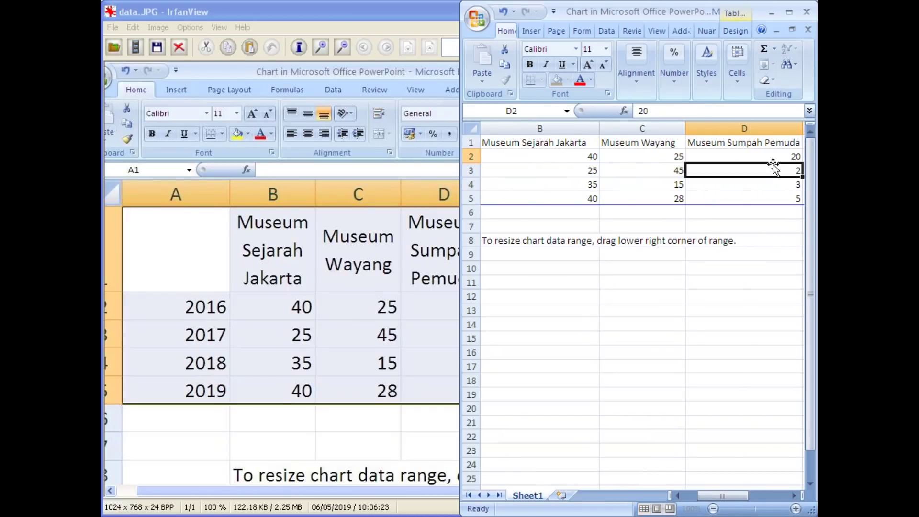
pyautogui.write('20')
pyautogui.hotkey('ctrl', 'Return')
pyautogui.press('Return')
pyautogui.write('20')
pyautogui.press('Return')
pyautogui.write('50')
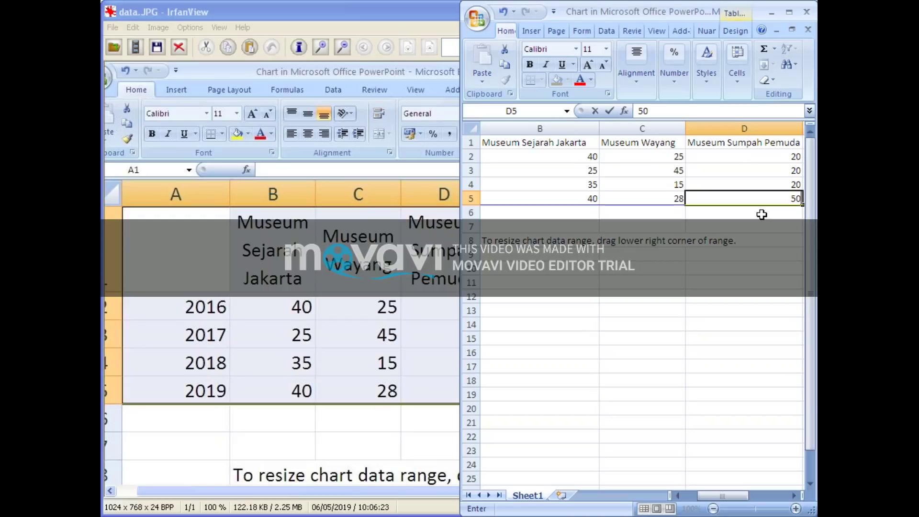
pyautogui.press('Tab')
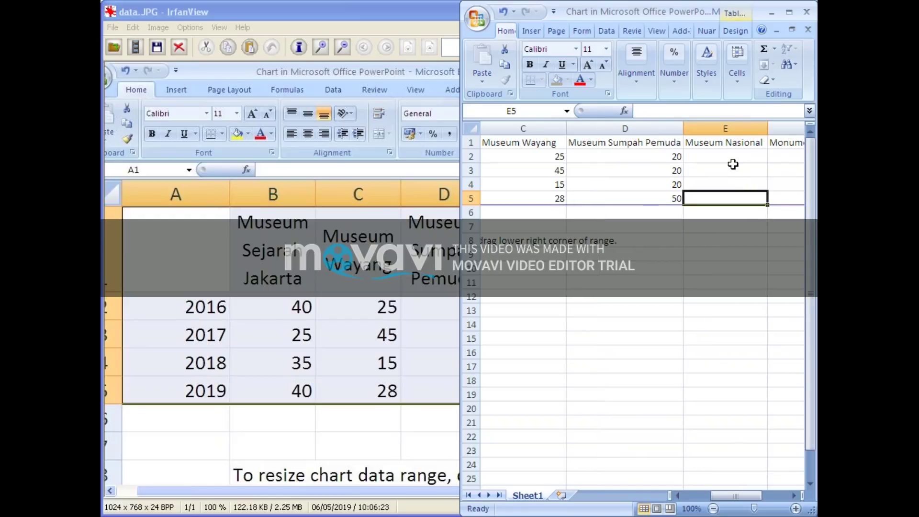
# Fill in the Museum Nasional values 50, 50, 70 and 80 in E2:E5 for 2016 to 2019
pyautogui.click(732, 160)
pyautogui.write('50')
pyautogui.press('Return')
pyautogui.write('50')
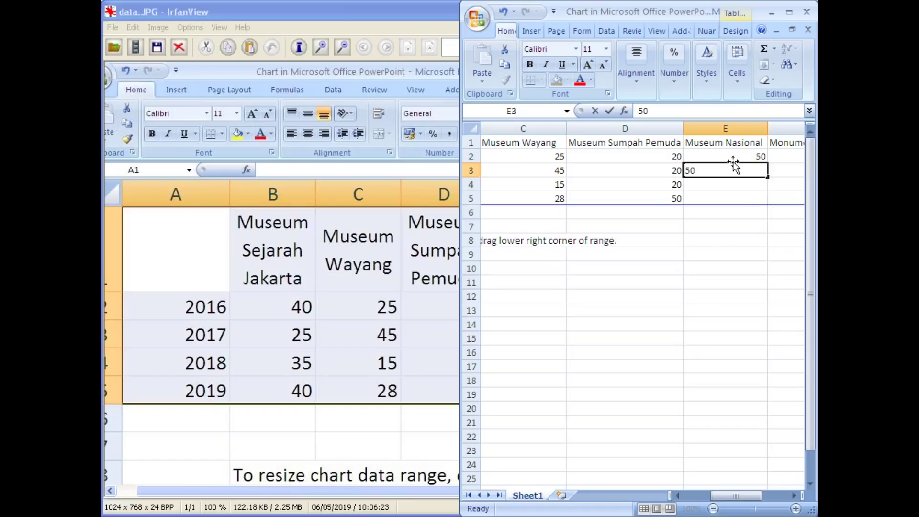
pyautogui.press('Return')
pyautogui.write('70')
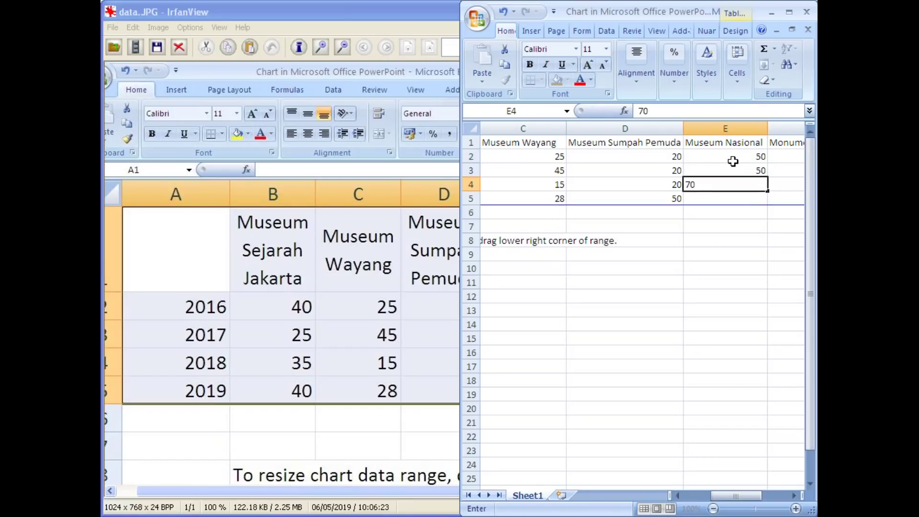
pyautogui.press('Return')
pyautogui.write('80')
# Fill in the Monumen Nasional values 80, 50, 70 and 50 in F2:F5 for 2016 to 2019
pyautogui.click(788, 161)
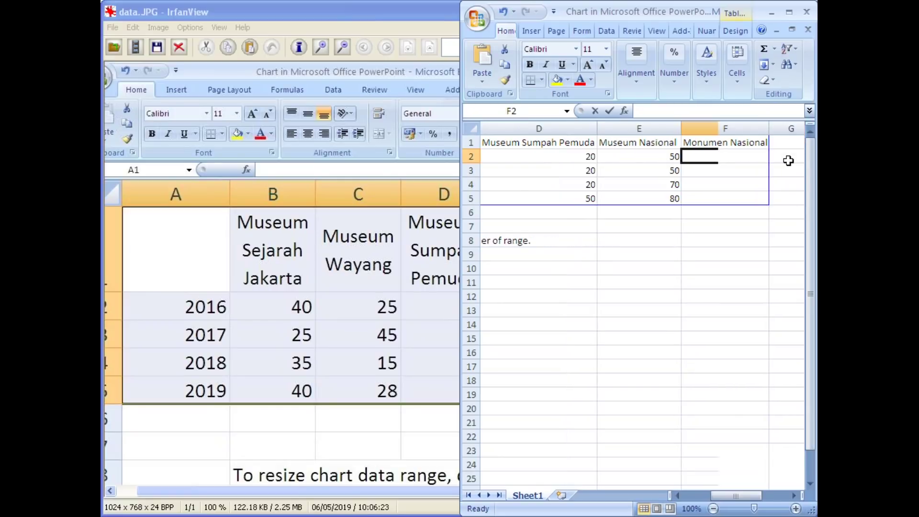
pyautogui.write('80')
pyautogui.press('Return')
pyautogui.write('50')
pyautogui.press('Up')
pyautogui.press('Up')
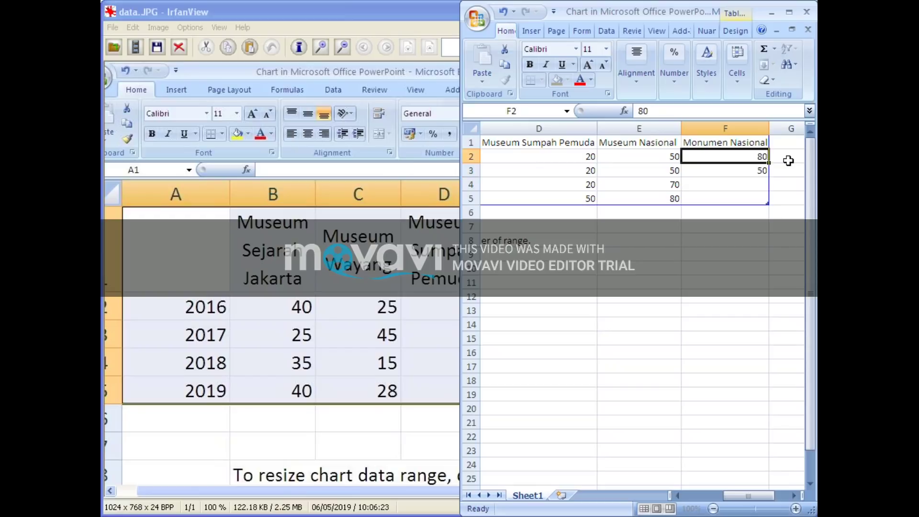
pyautogui.press('Down')
pyautogui.press('Down')
pyautogui.press('Down')
pyautogui.write('70')
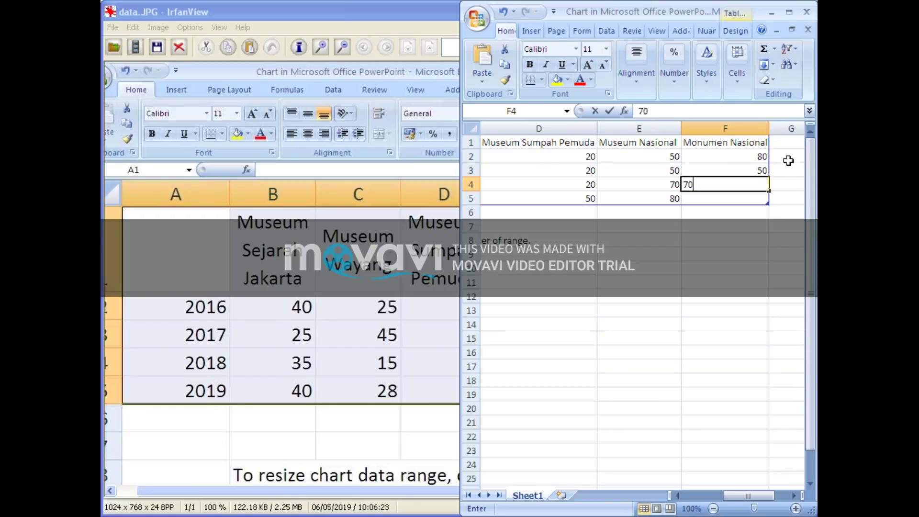
pyautogui.press('Return')
pyautogui.write('50')
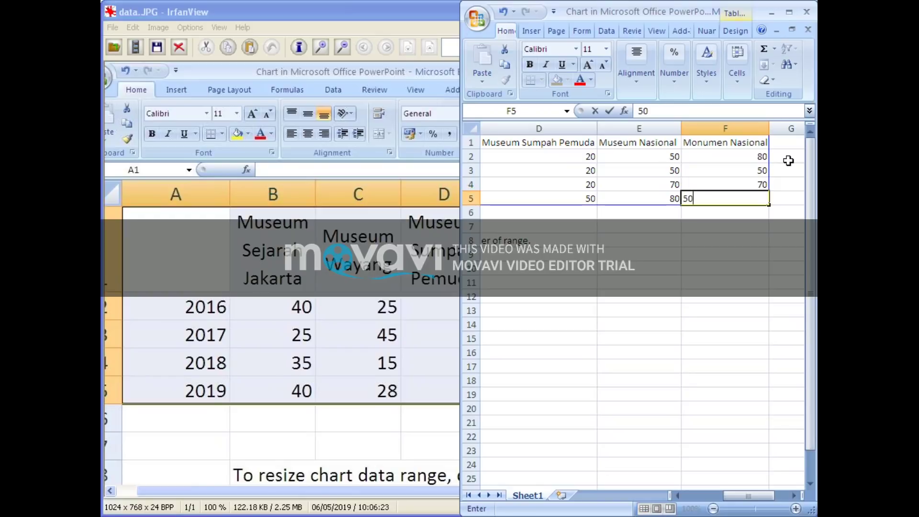
pyautogui.click(747, 229)
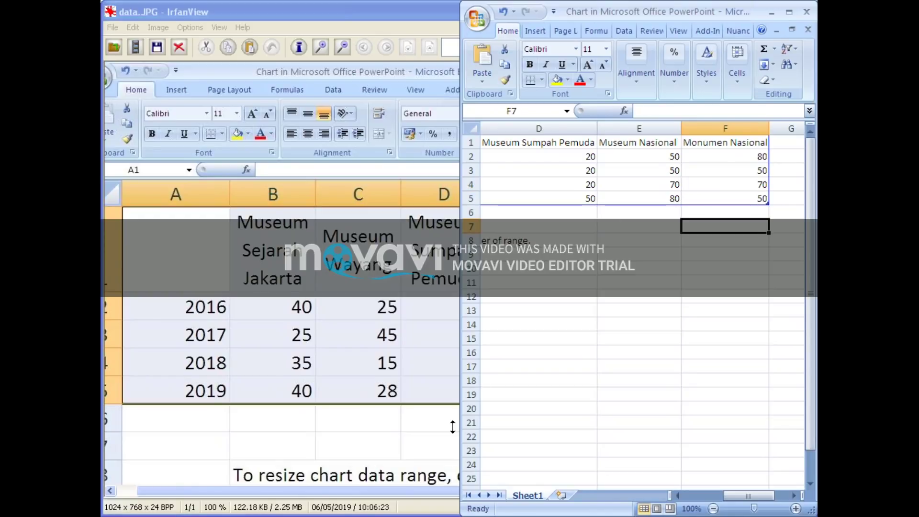
# Switch to the PowerPoint presentation to check the updated chart, and close the chart's Excel data sheet
pyautogui.click(413, 514)
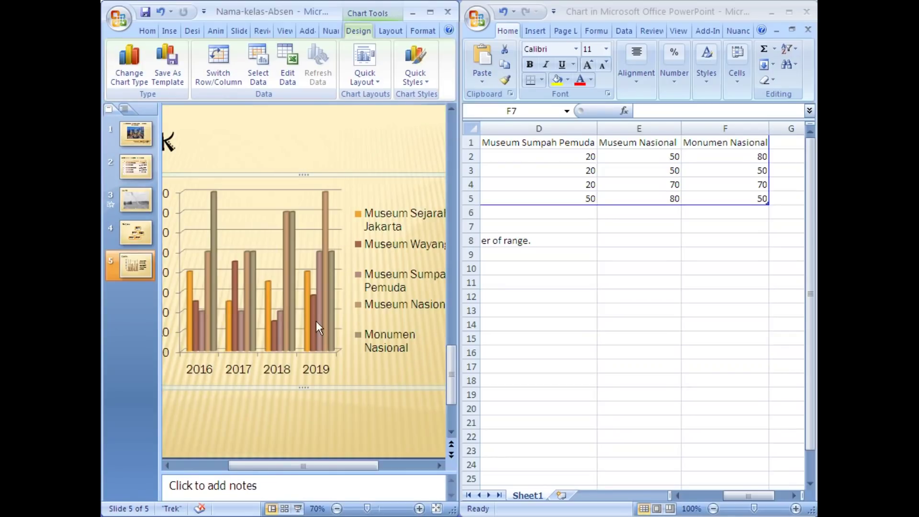
pyautogui.click(562, 241)
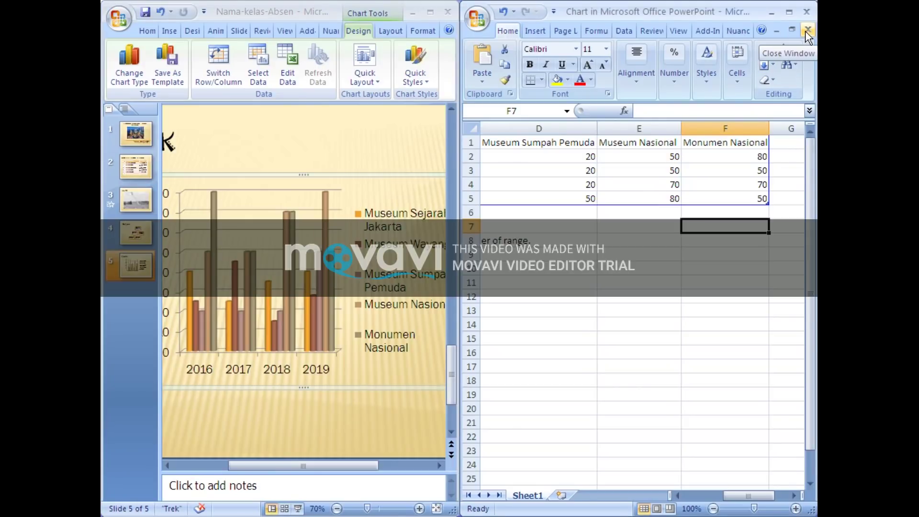
pyautogui.click(805, 32)
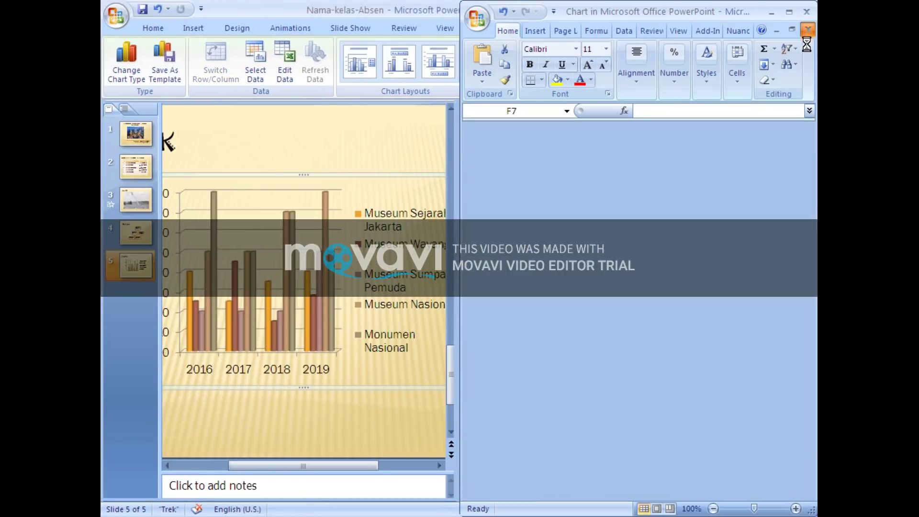
pyautogui.click(805, 14)
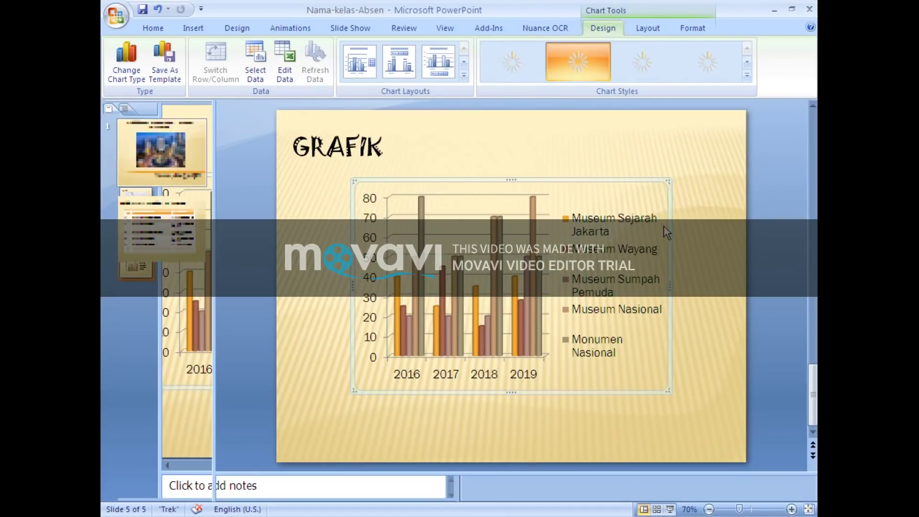